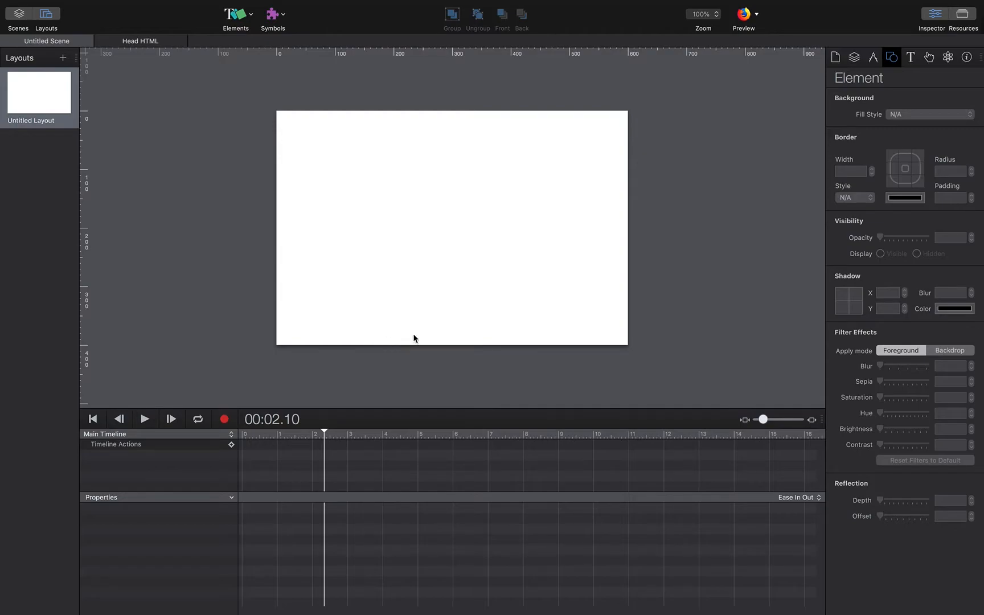
Insert the skull.svg image on the stage and move it toward the left side.
click(959, 21)
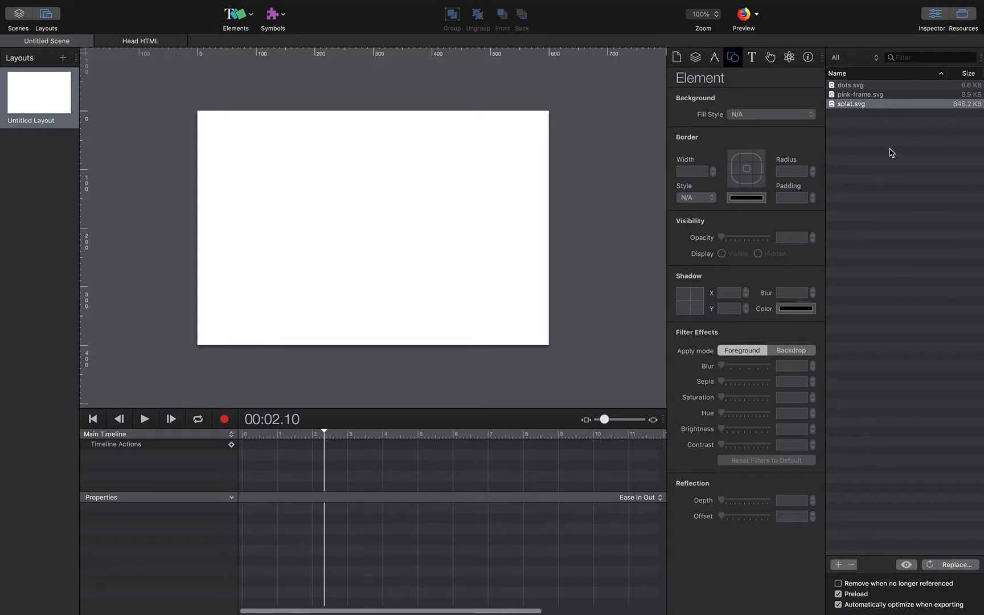
click(963, 16)
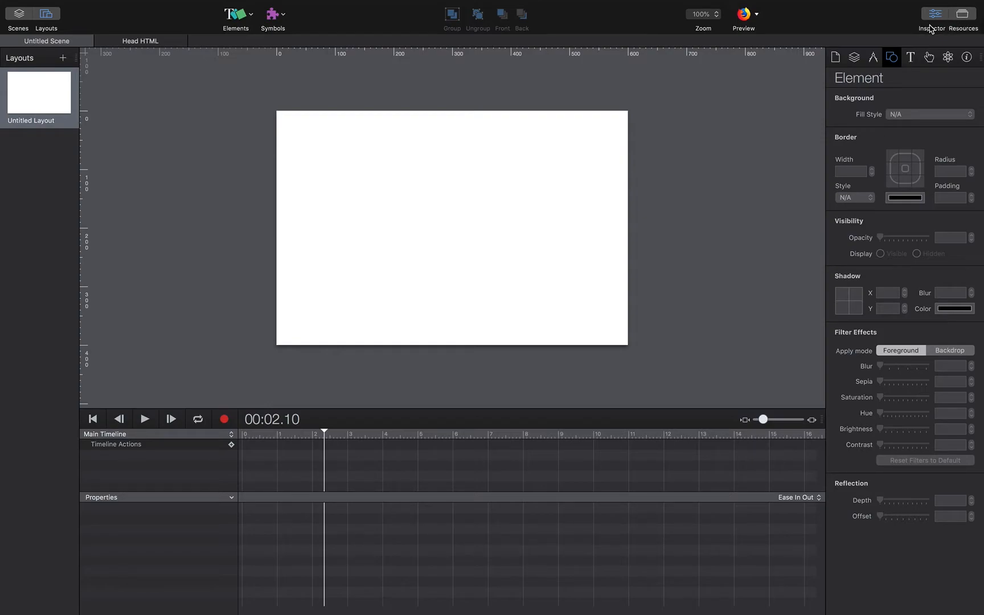
click(249, 16)
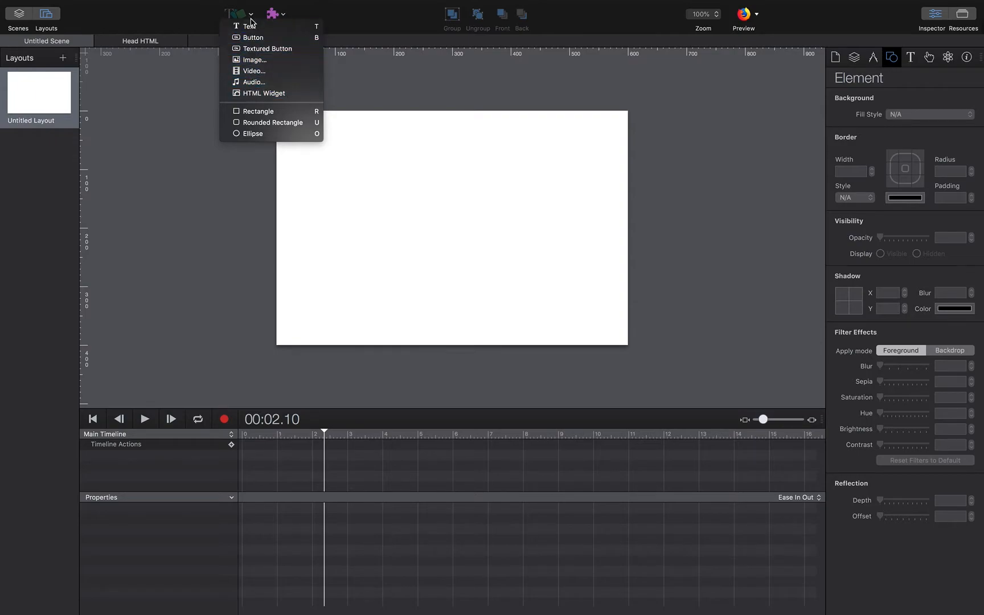
click(249, 61)
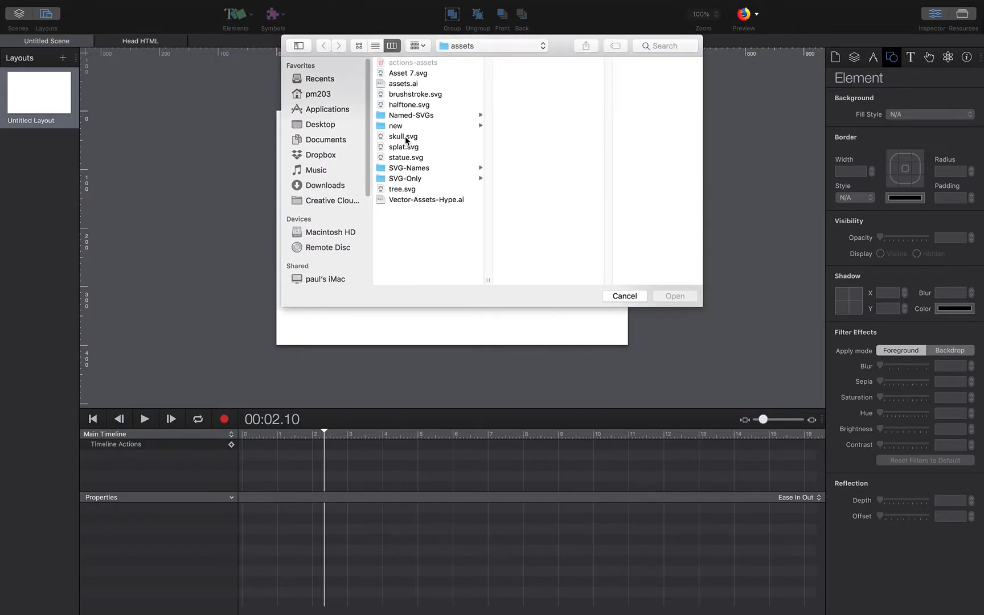
click(405, 136)
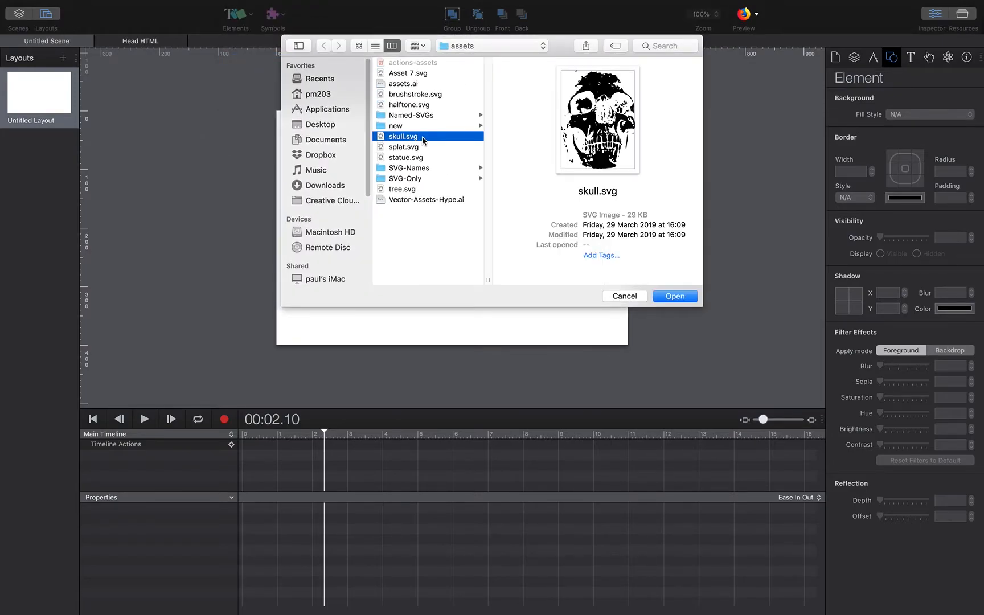
click(675, 296)
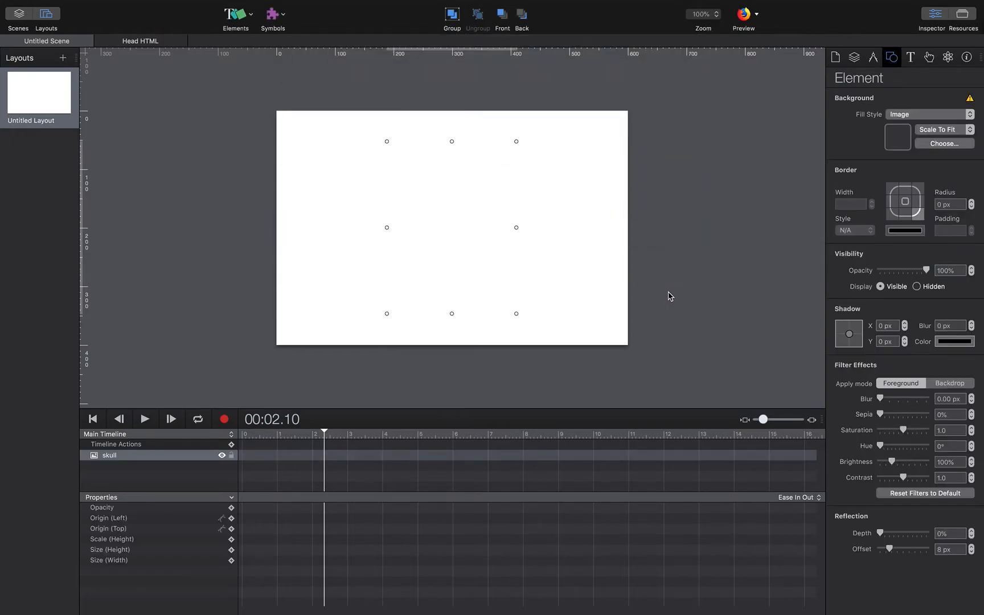
drag(466, 177, 392, 177)
Add a second skull from the resources list, then delete both skulls from the stage.
click(963, 16)
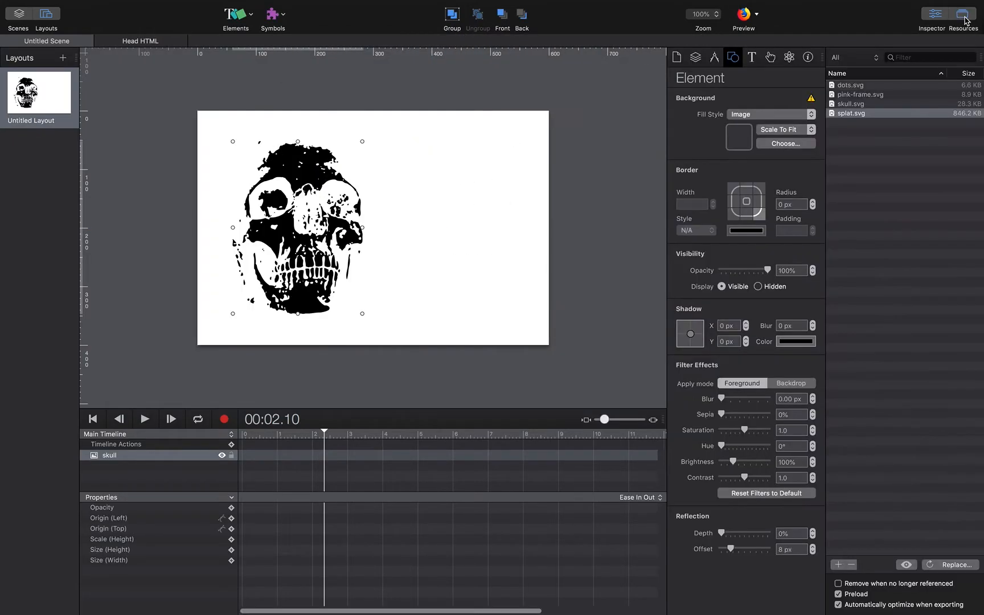
click(852, 113)
click(852, 105)
drag(852, 106, 434, 245)
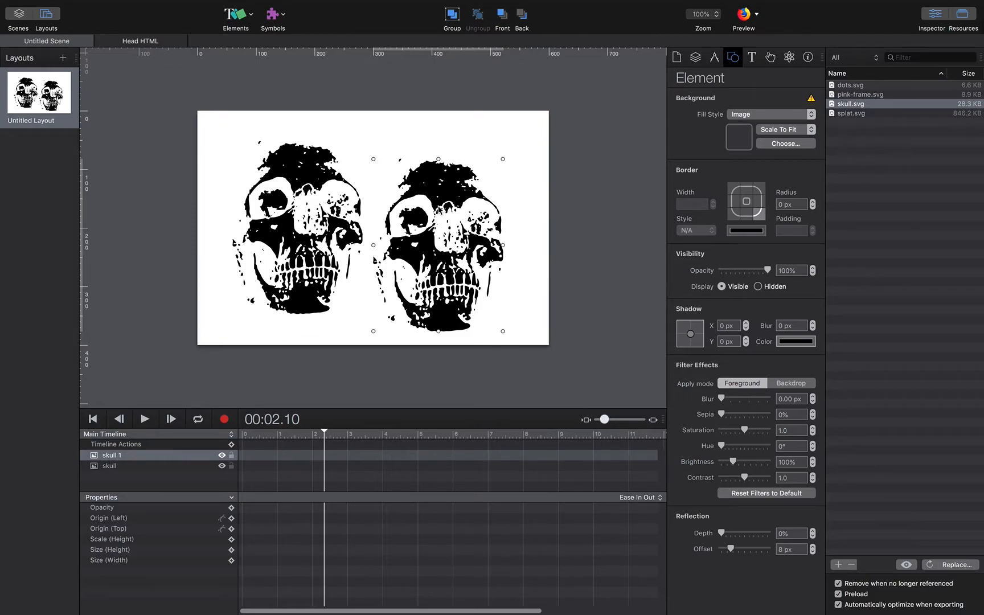
key(Delete)
click(340, 204)
key(Delete)
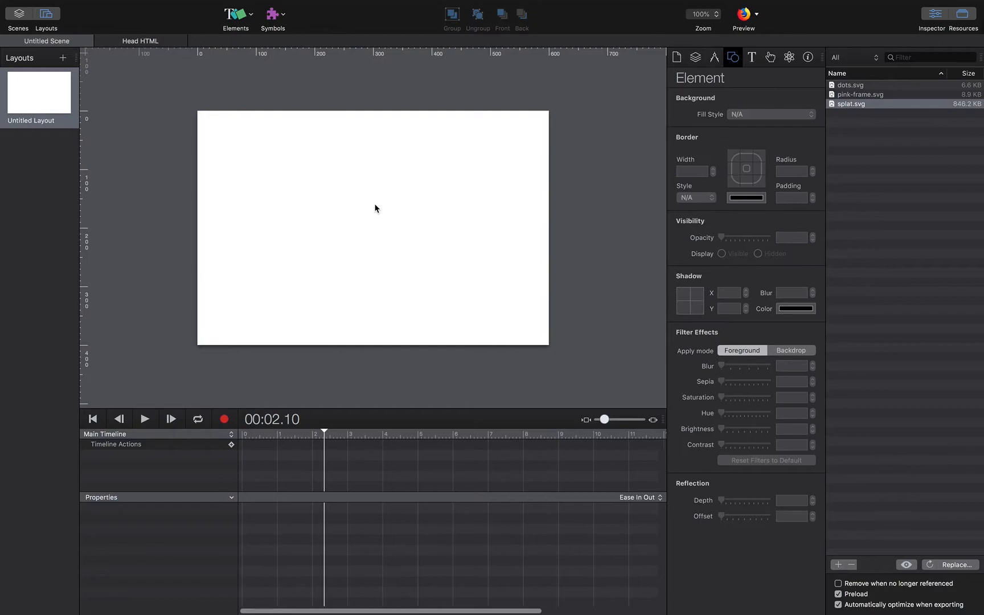
click(962, 14)
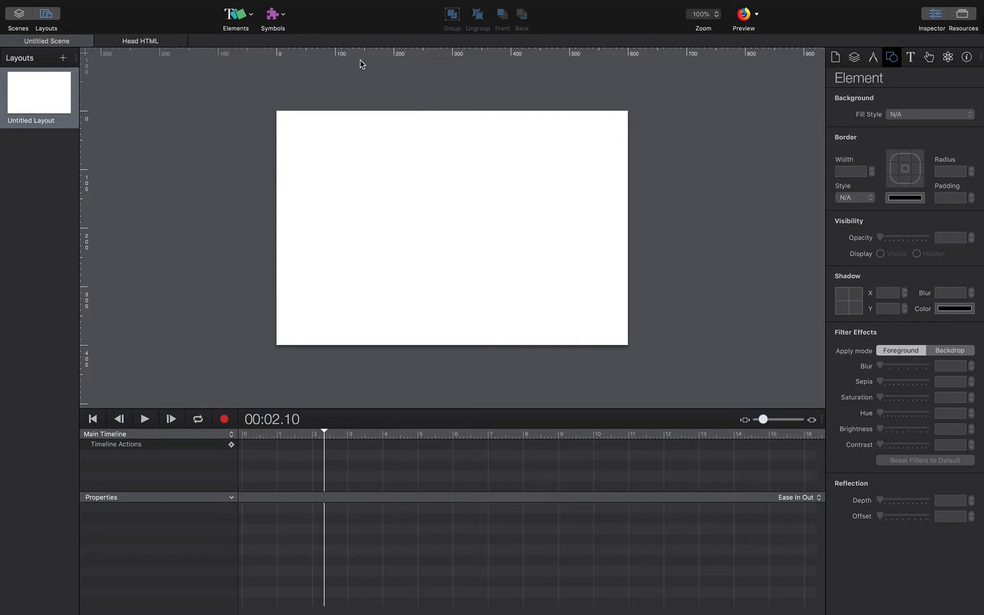
Insert an ellipse and position it toward the stage's upper left.
click(246, 22)
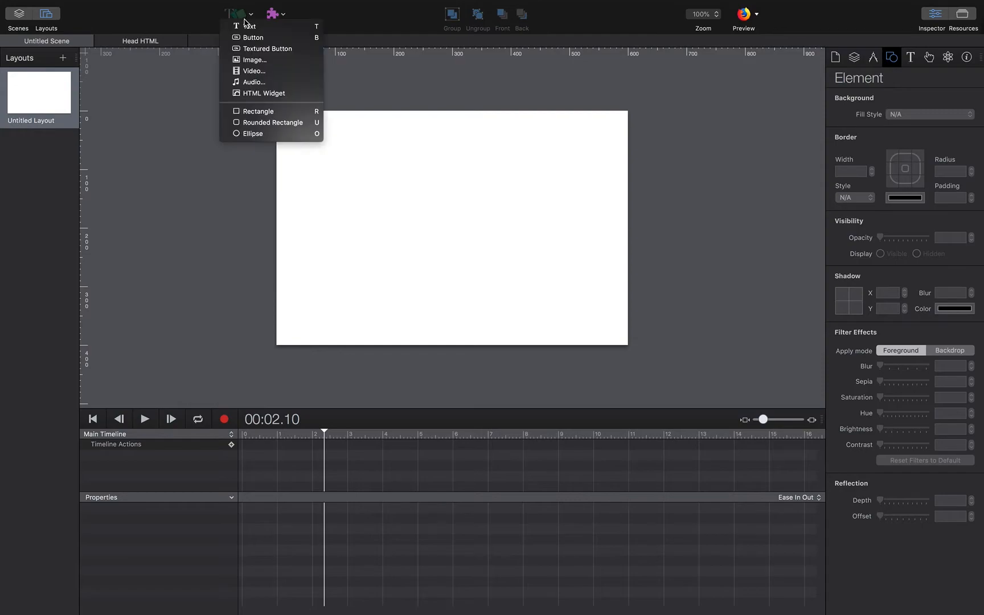
click(265, 138)
drag(451, 228, 357, 169)
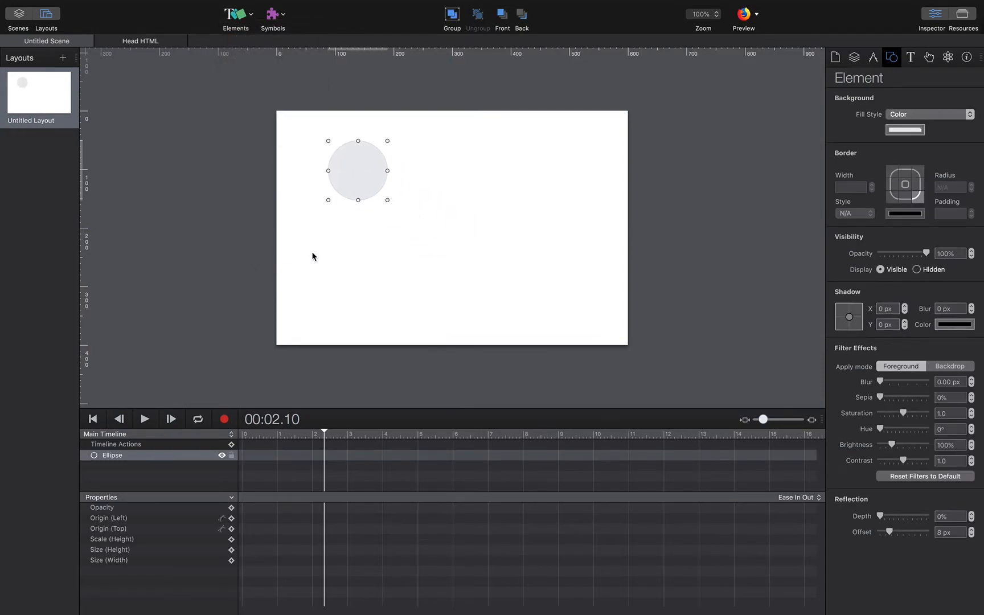
drag(365, 174, 363, 189)
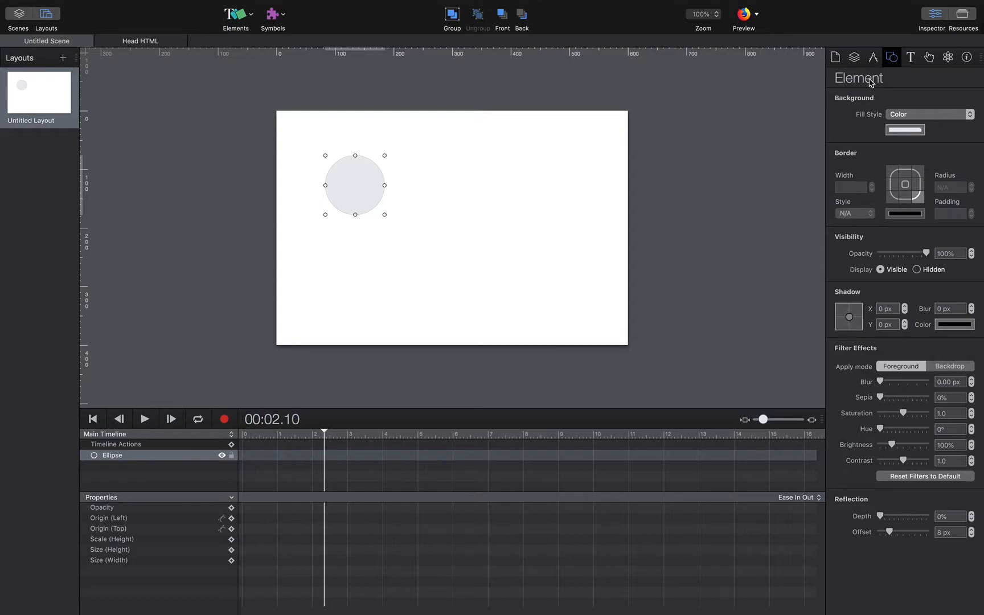
Fill the circle Maraschino red, blur it about 6.7 px, double its size and centre it horizontally.
click(905, 132)
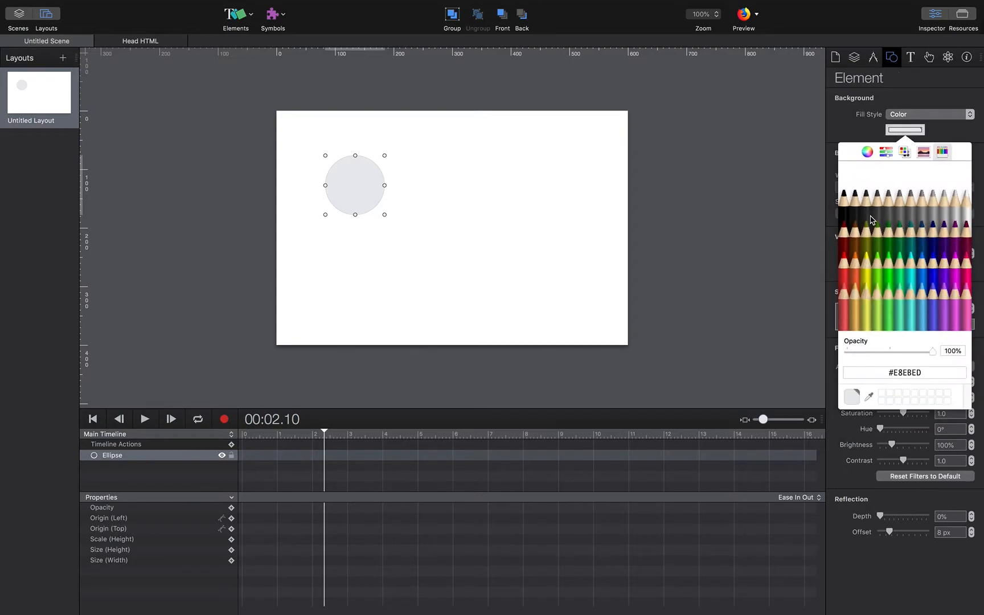
click(847, 267)
click(875, 132)
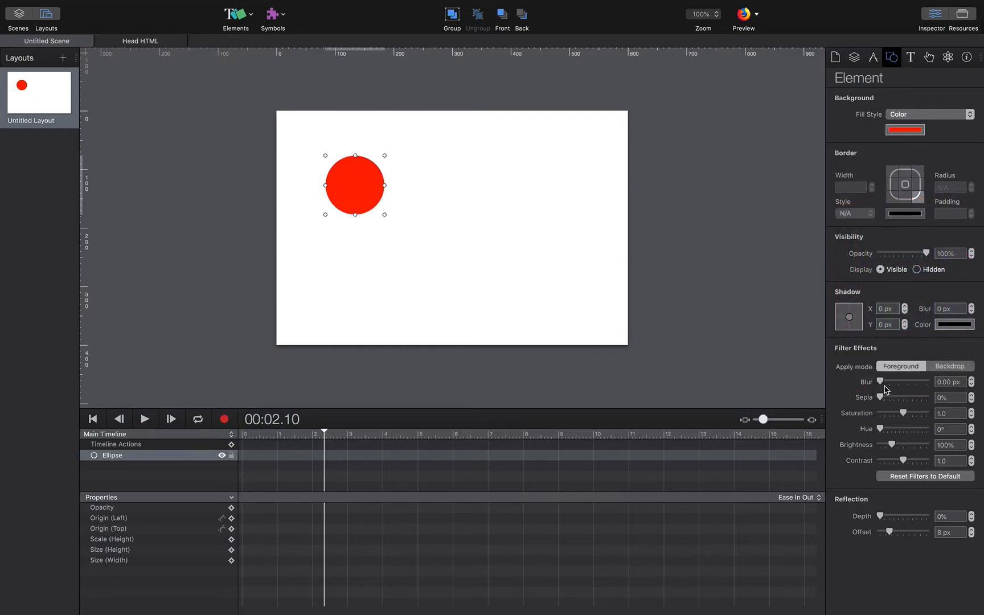
drag(882, 382, 896, 382)
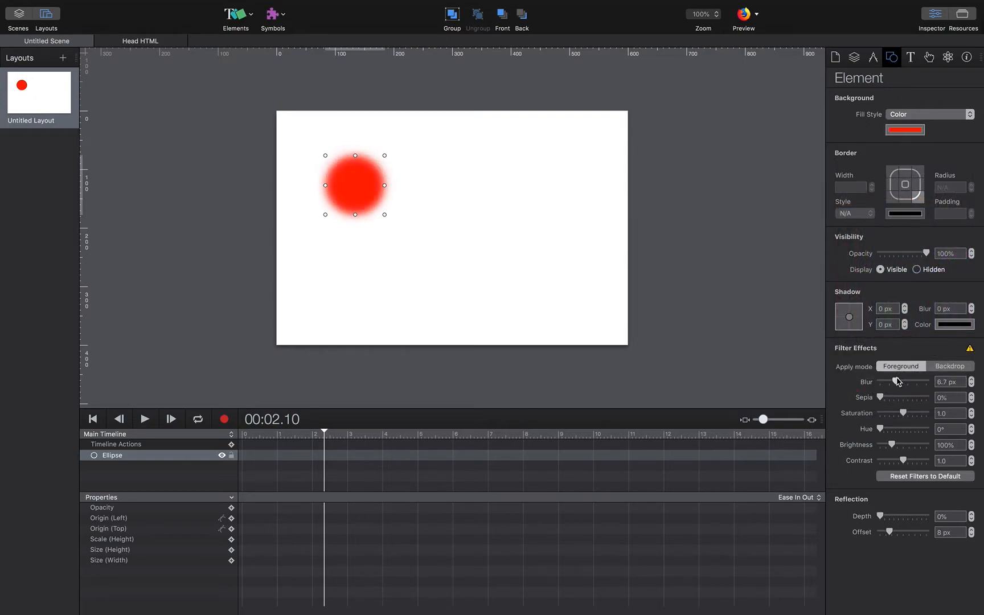
drag(385, 215, 445, 273)
drag(406, 231, 460, 225)
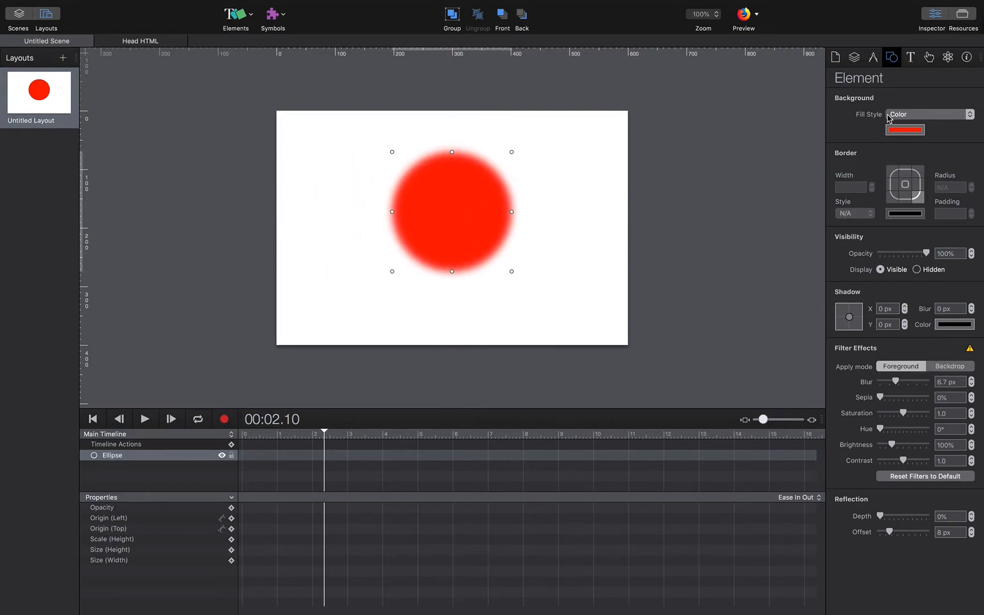
Nudge the circle slightly left and down, adjust its opacity and clear the blur to 0 px.
click(875, 60)
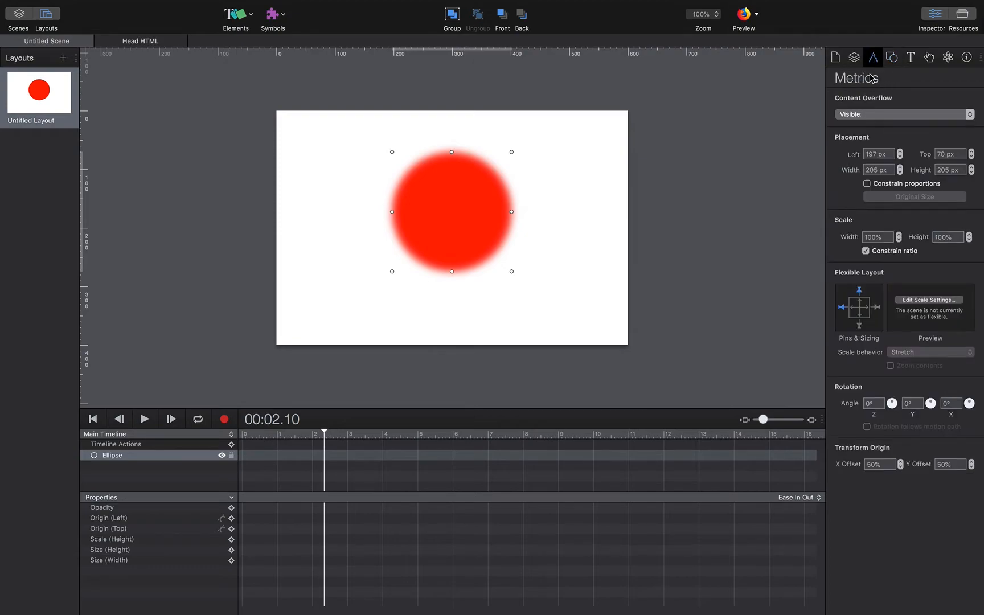
click(894, 59)
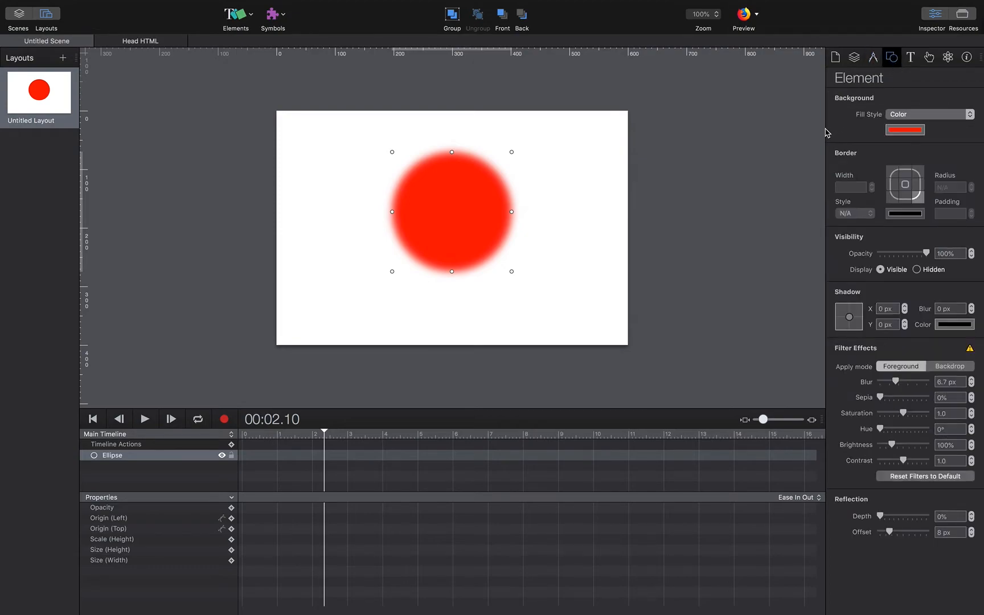
drag(479, 219, 470, 223)
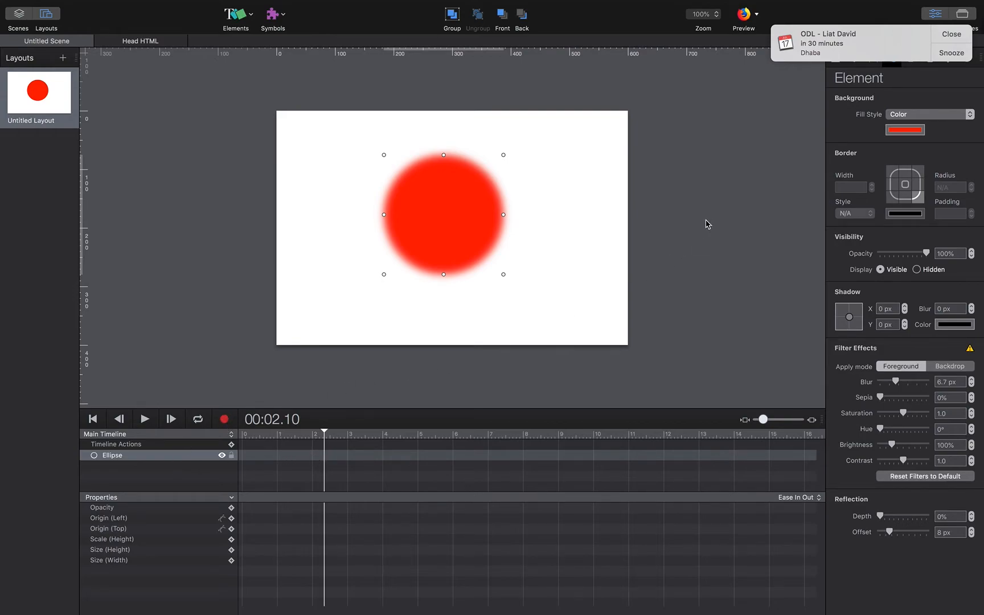
click(956, 38)
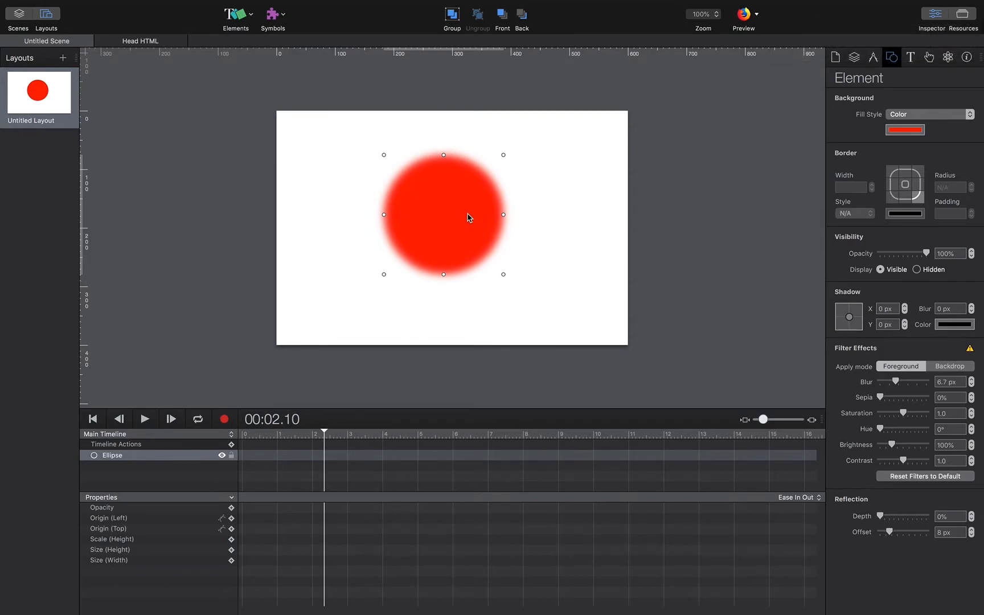
drag(461, 220, 460, 232)
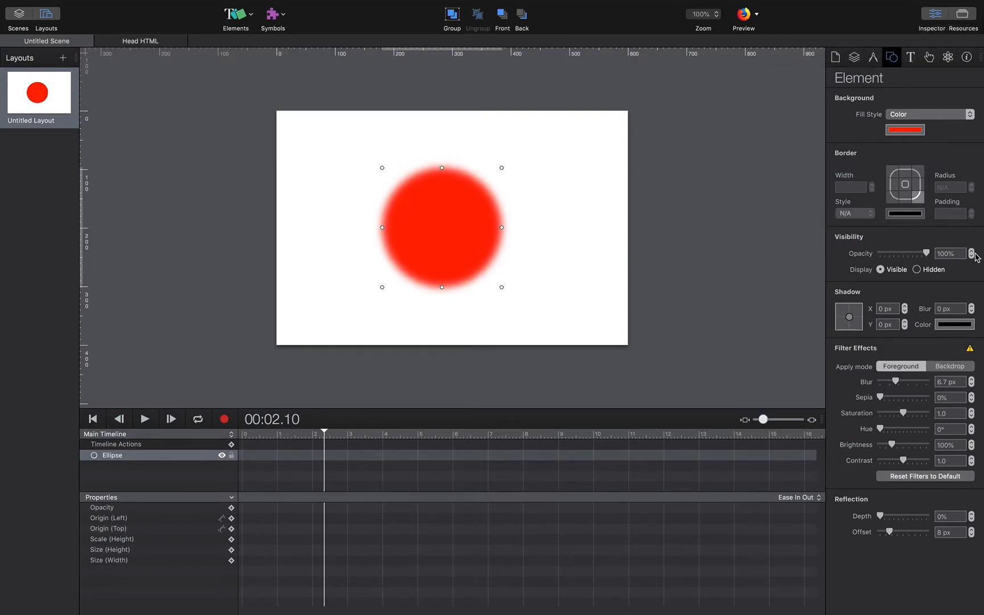
mouse_move(926, 254)
mouse_down()
mouse_move(869, 259)
mouse_move(926, 254)
mouse_up()
drag(899, 384, 873, 385)
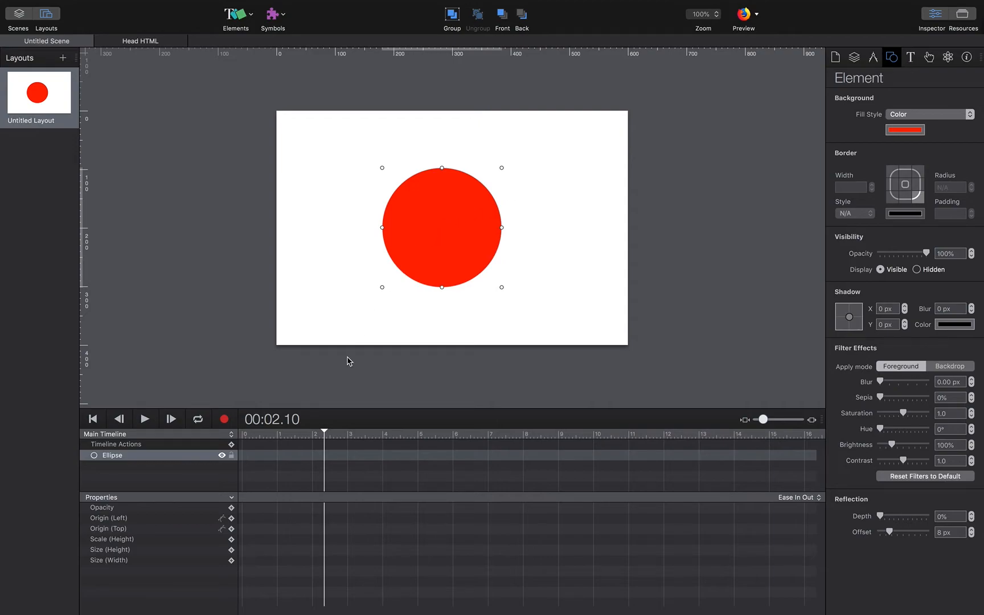
At time zero, give the red circle an 8 px blur and 0% opacity.
drag(326, 435, 231, 438)
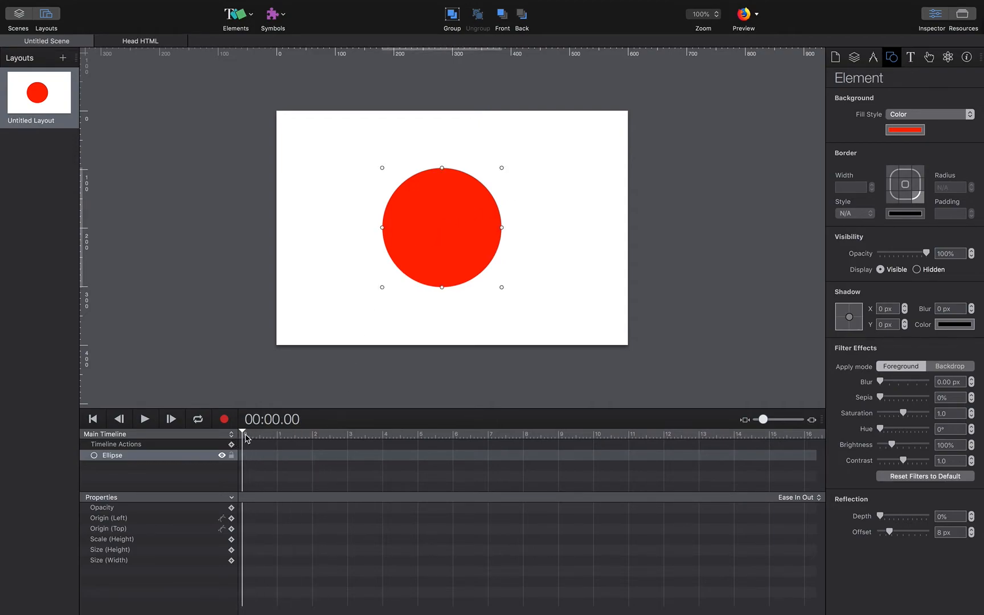
click(242, 431)
drag(880, 381, 901, 381)
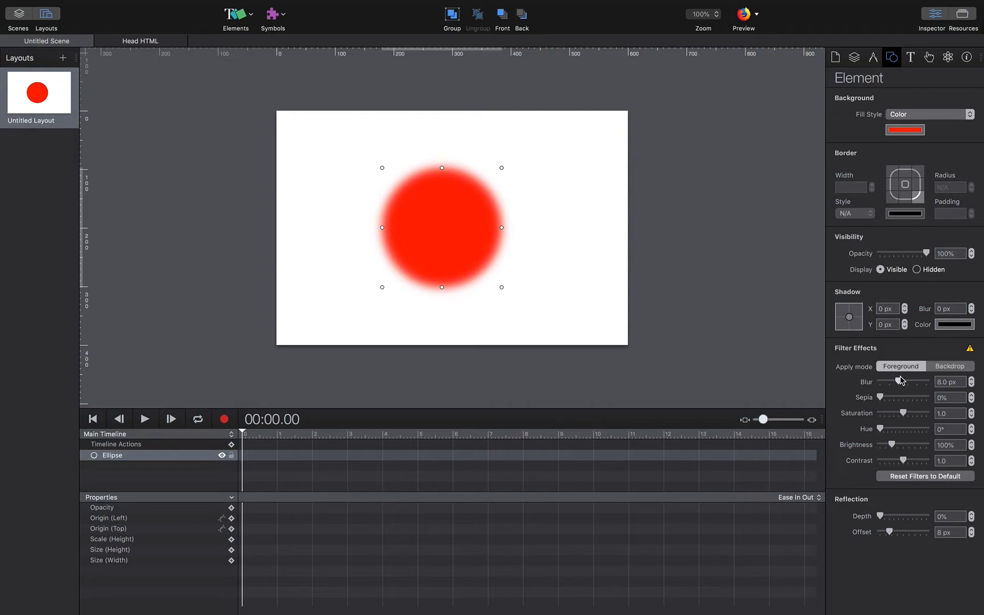
drag(927, 254, 877, 256)
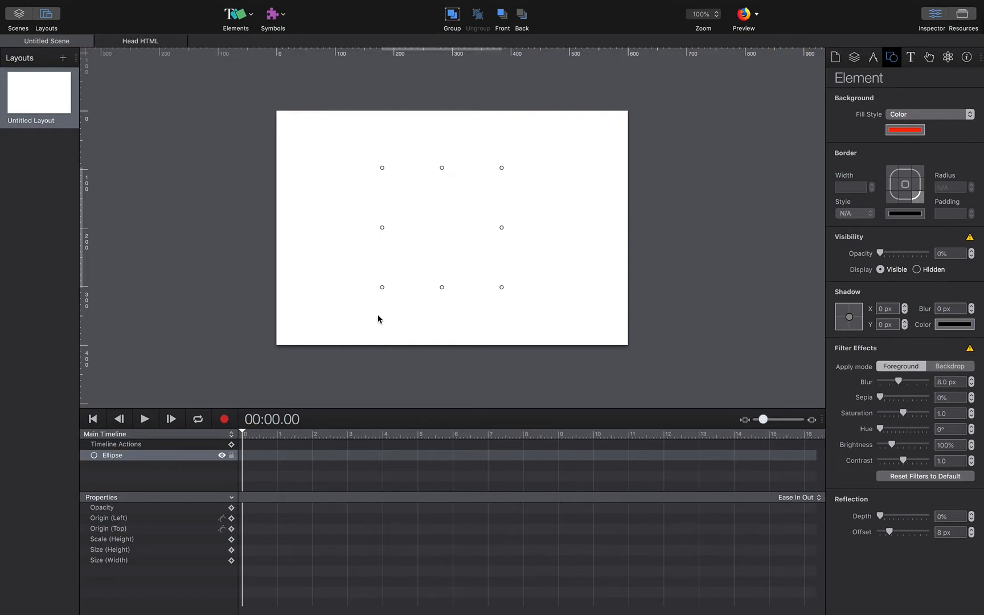
Put the playhead at 2 seconds and turn on keyframe recording.
drag(242, 431, 241, 431)
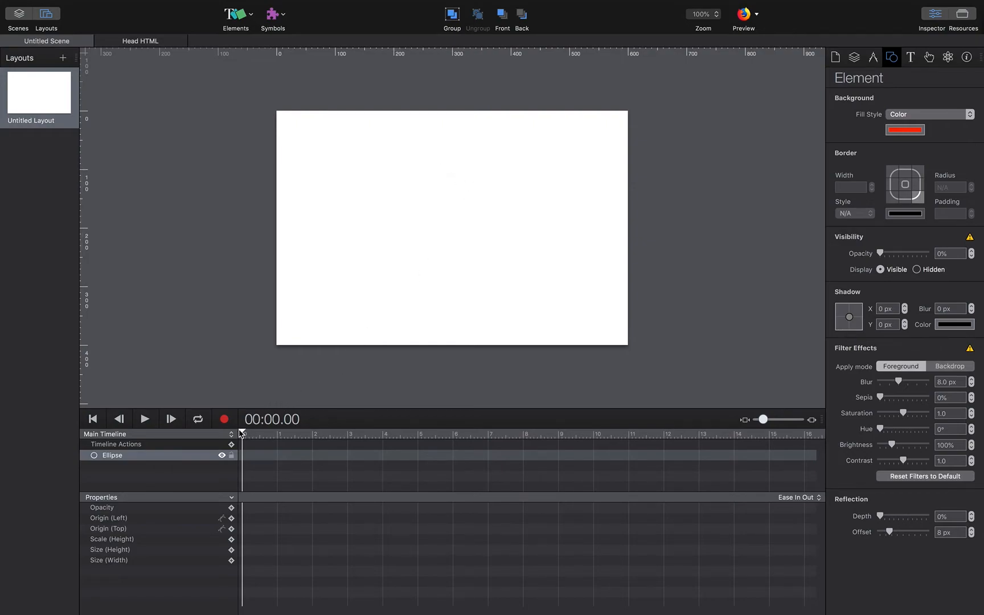
click(315, 436)
mouse_move(315, 435)
mouse_down()
mouse_move(241, 433)
mouse_move(312, 431)
mouse_up()
click(223, 420)
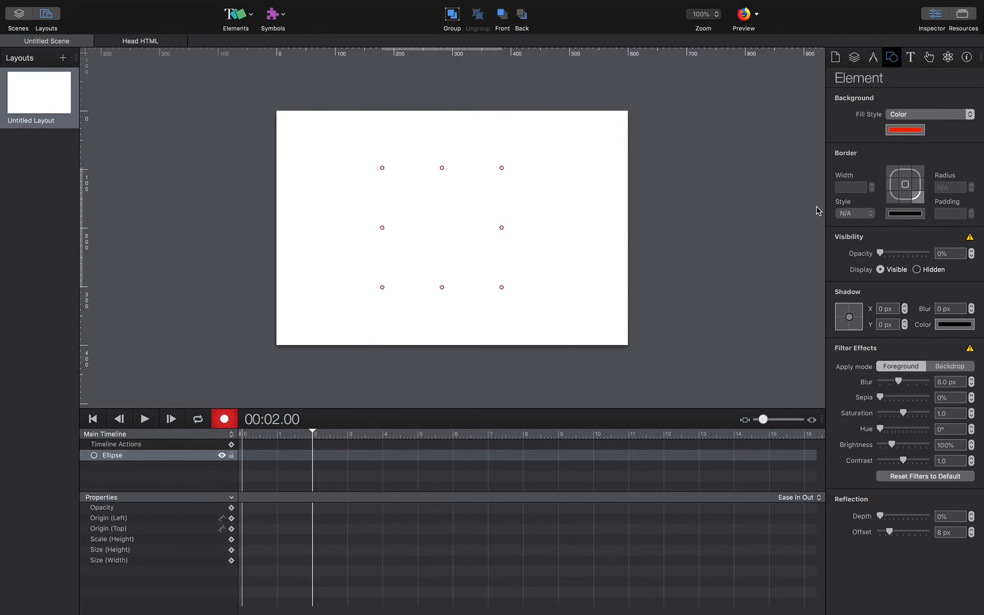
At 2 seconds set the circle to 100% opacity and 0 px blur, then stop recording.
drag(881, 254, 940, 251)
drag(898, 382, 858, 386)
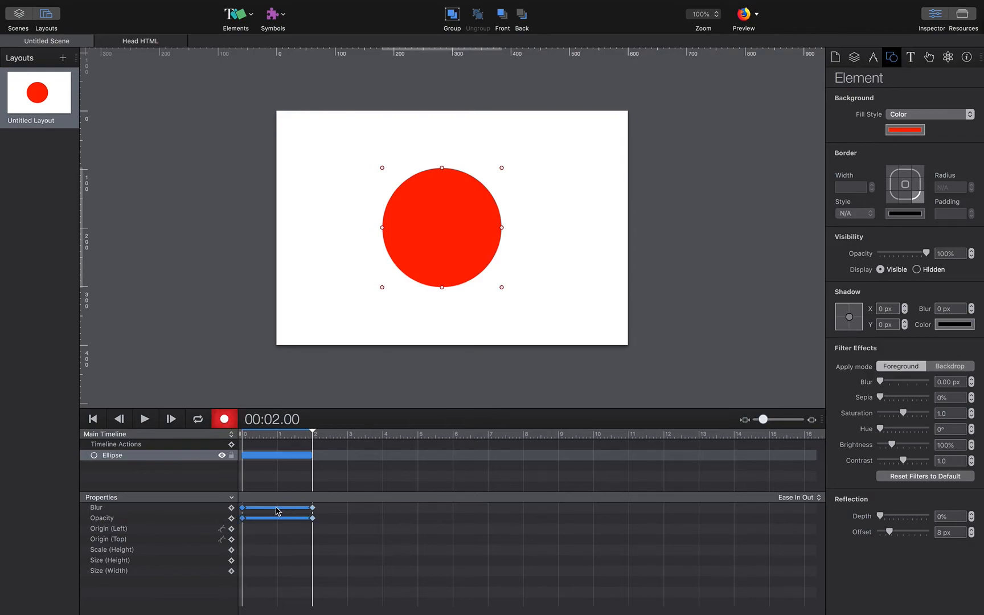
click(223, 421)
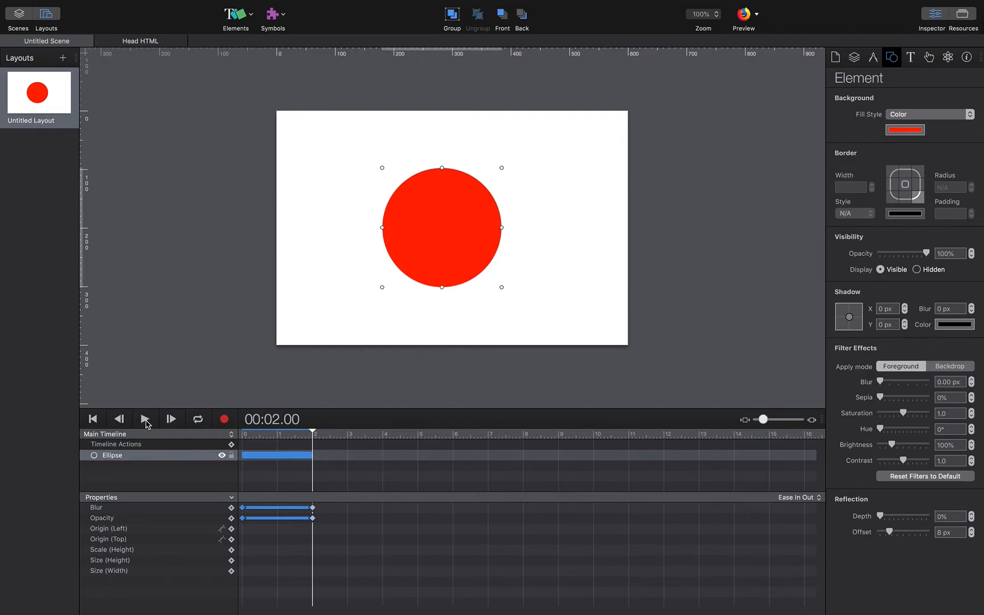
Play back the circle's blurred fade-in animation twice.
click(146, 420)
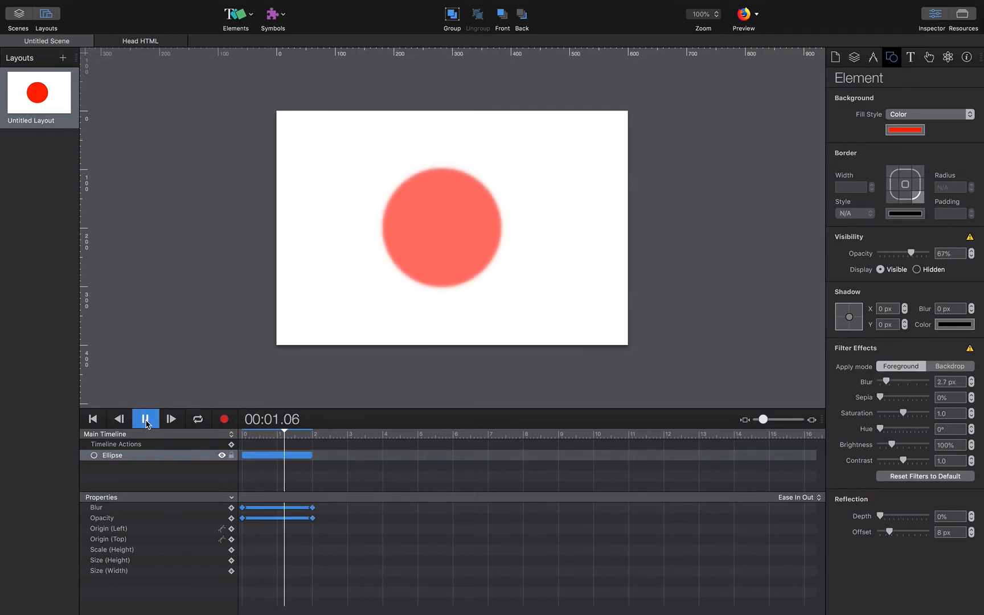
click(145, 420)
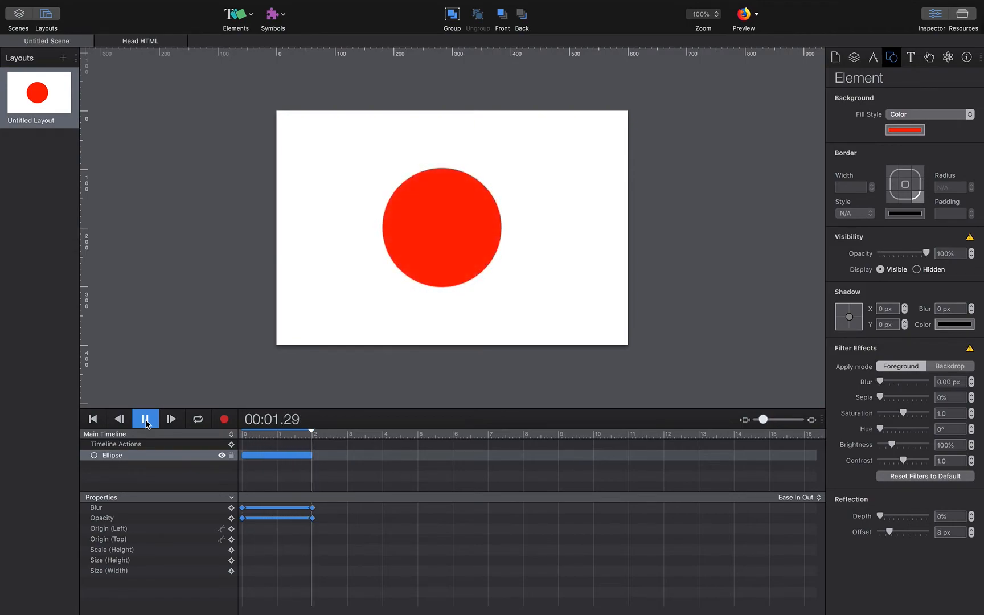
click(757, 16)
Preview the scene in Google Chrome, reload it to replay the fade-in, and return to Hype.
click(778, 42)
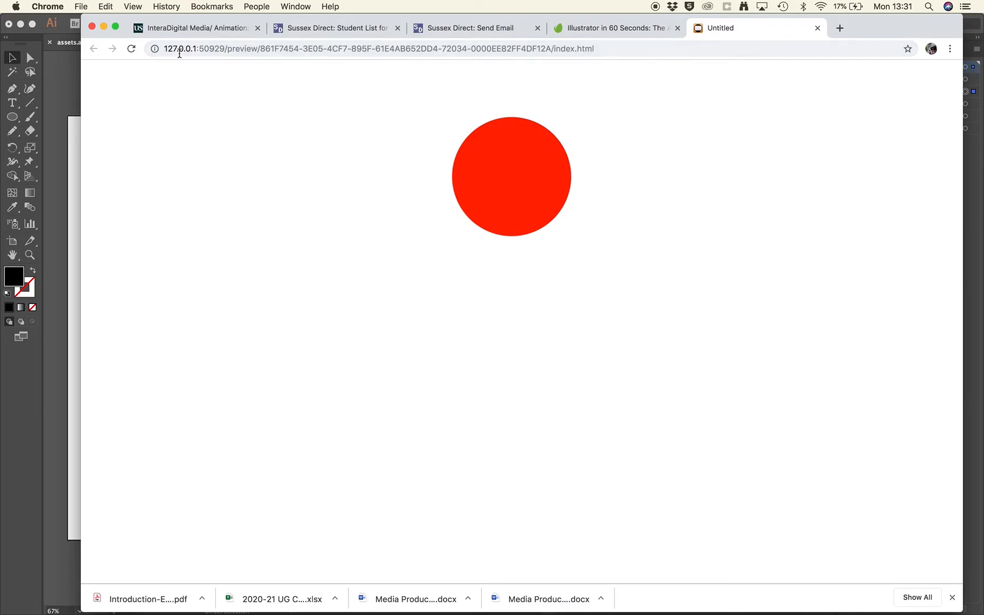
click(131, 50)
key(super+Tab)
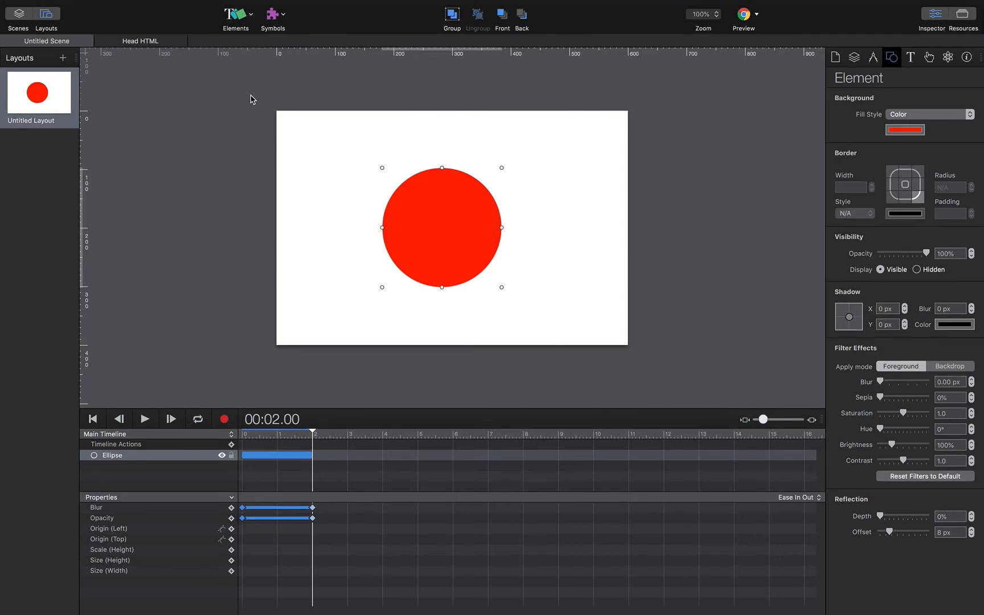
Insert a rectangle and place it just off the stage's top-left.
click(245, 19)
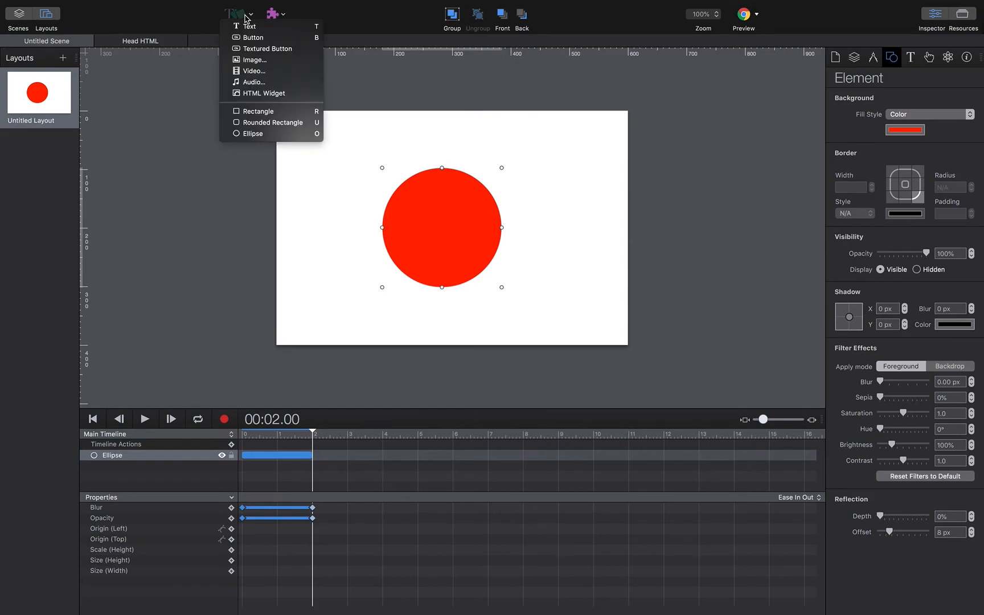
click(259, 113)
drag(446, 226, 227, 149)
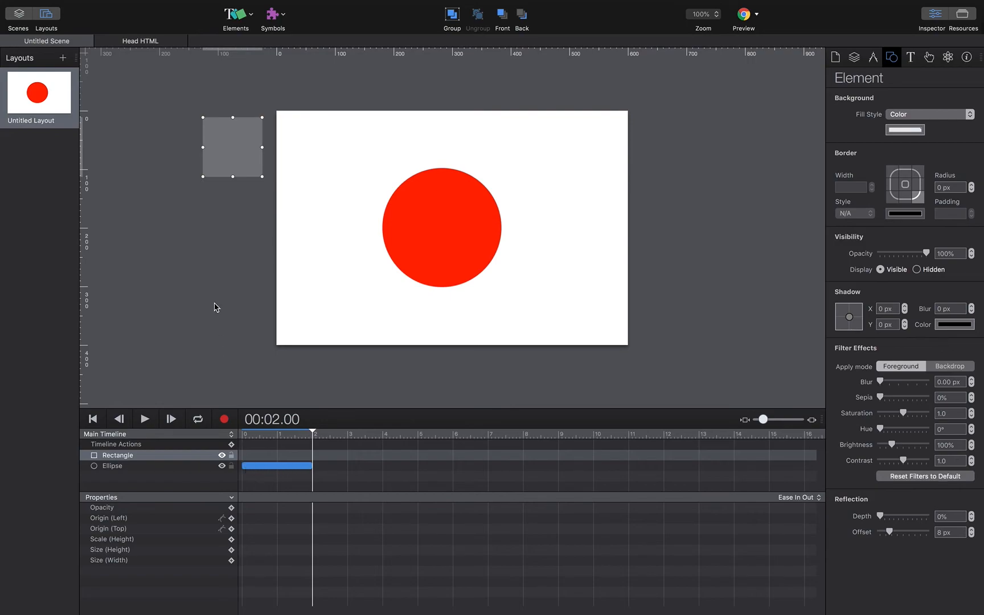
Fill the rectangle with Lime green (#8EFA00) and move the playhead back to the start.
click(917, 131)
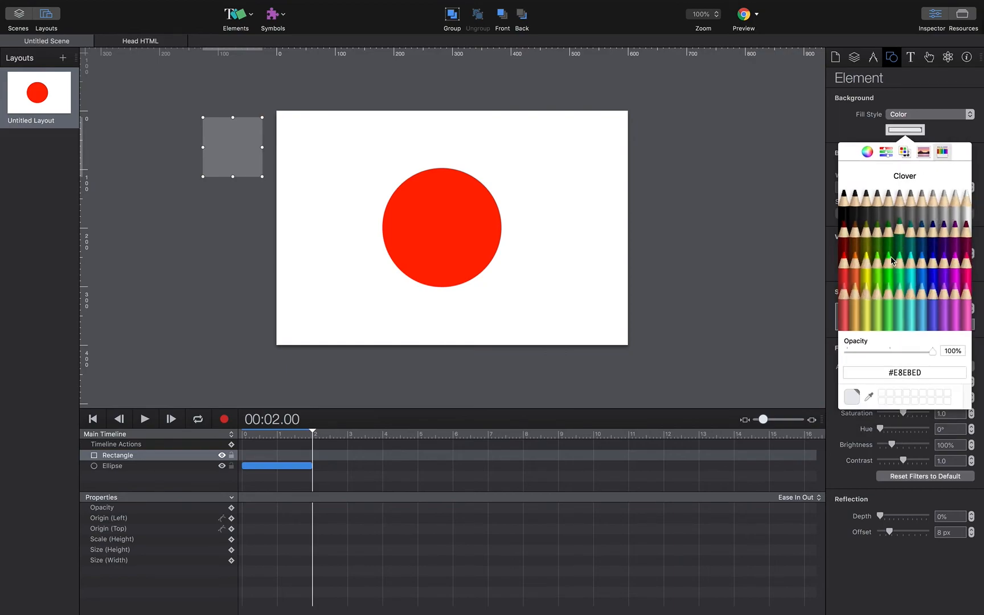
click(878, 260)
click(488, 134)
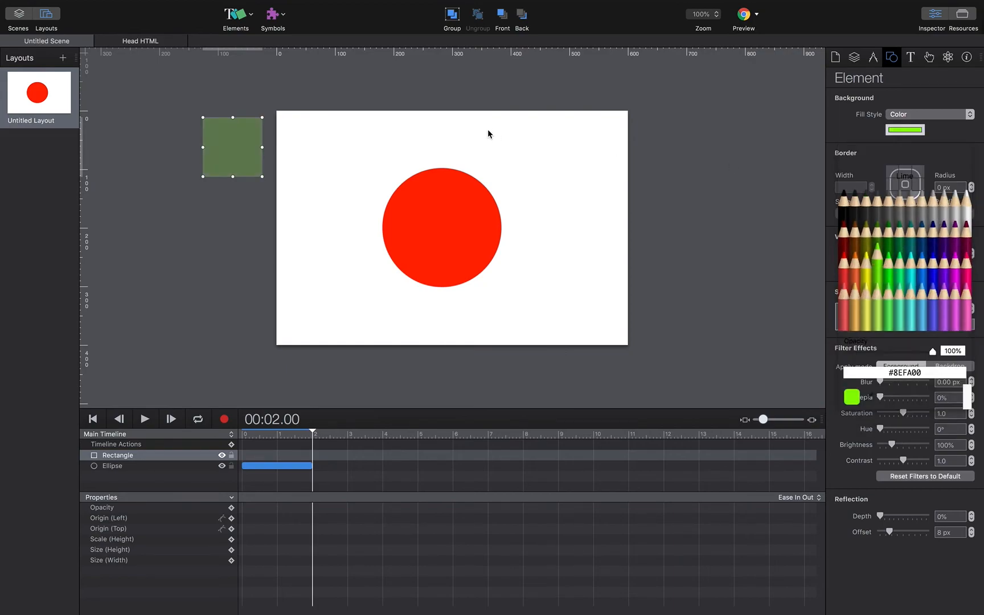
click(221, 142)
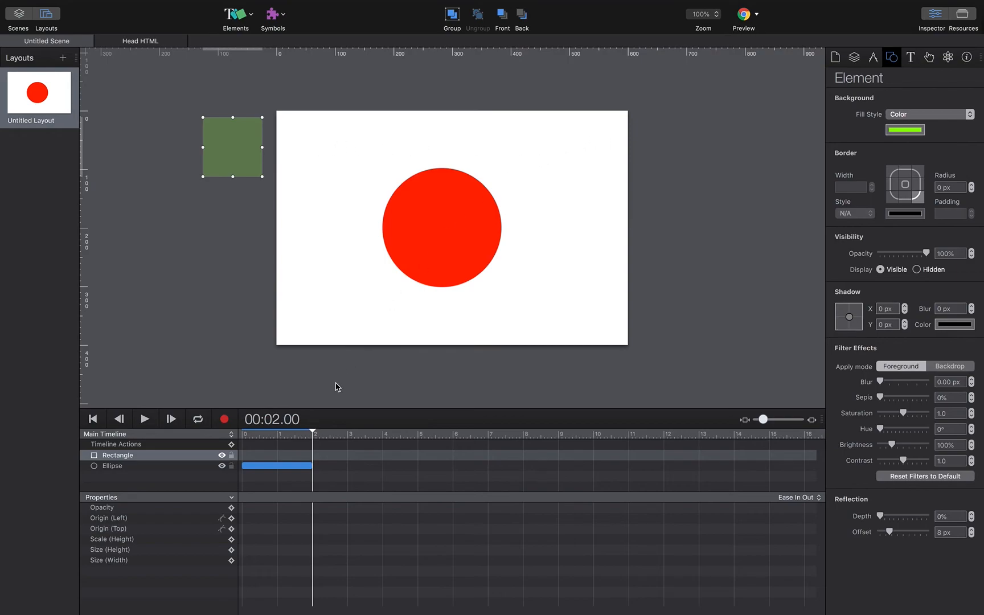
drag(313, 434, 348, 433)
Record the square sliding to the stage's top-right corner at 3 seconds, then play it from the start.
click(224, 419)
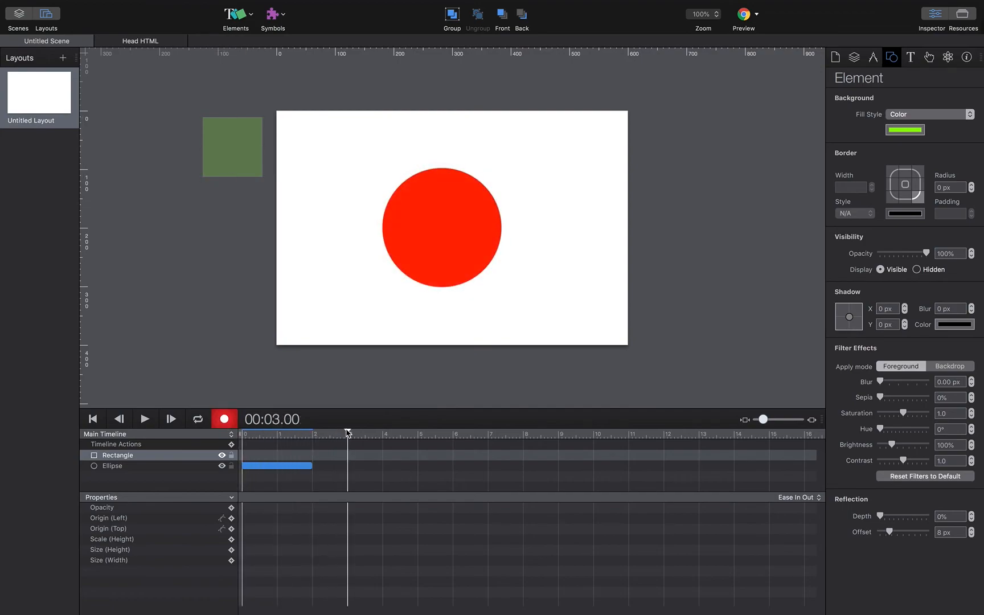
drag(243, 162, 592, 166)
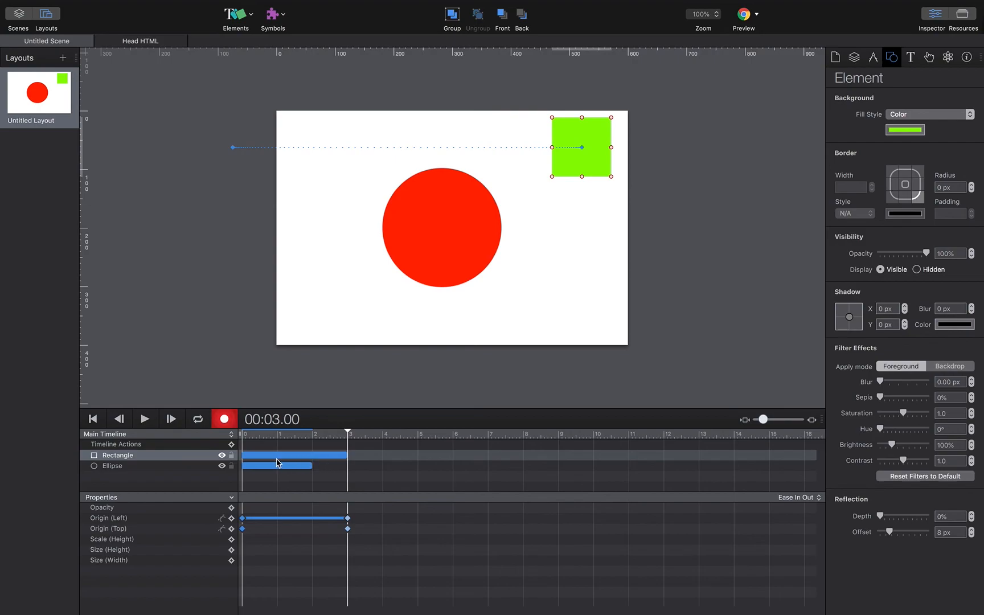
mouse_move(349, 435)
mouse_down()
mouse_move(242, 437)
mouse_move(350, 436)
mouse_up()
click(151, 425)
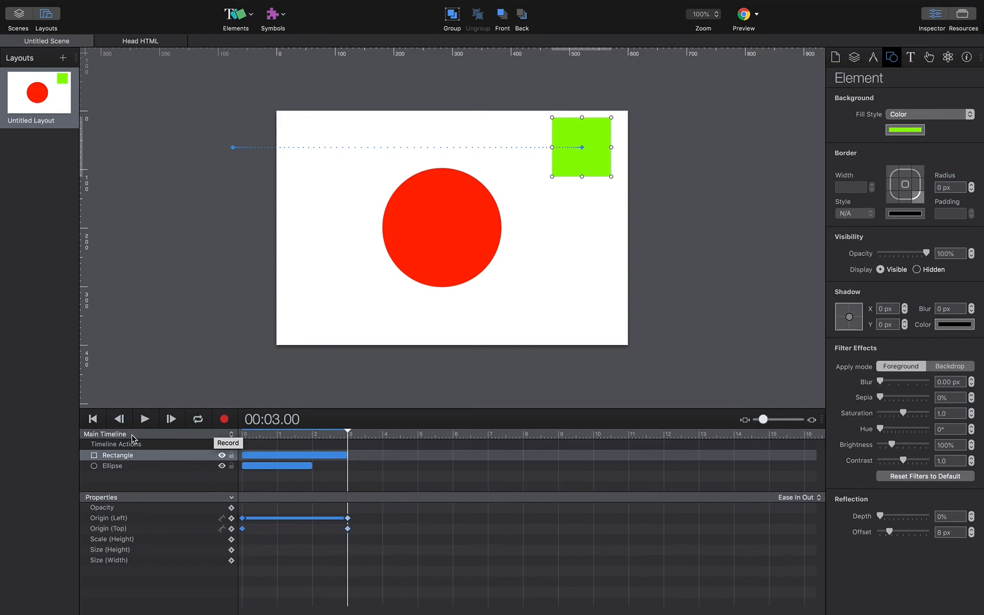
Shorten the square's slide animation to under three seconds.
mouse_move(348, 434)
mouse_down()
mouse_move(309, 434)
mouse_move(348, 434)
mouse_up()
click(347, 455)
click(345, 455)
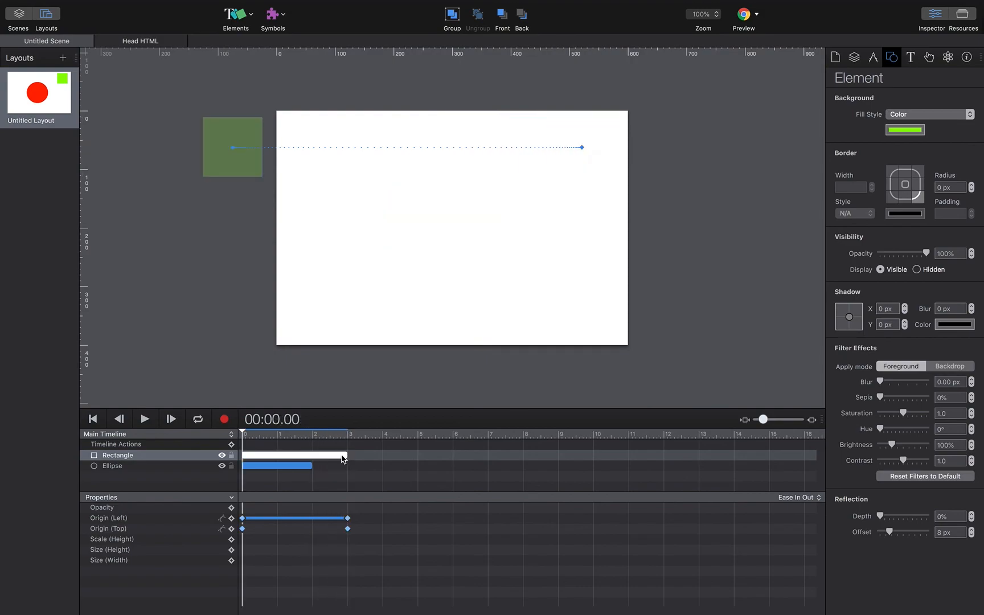